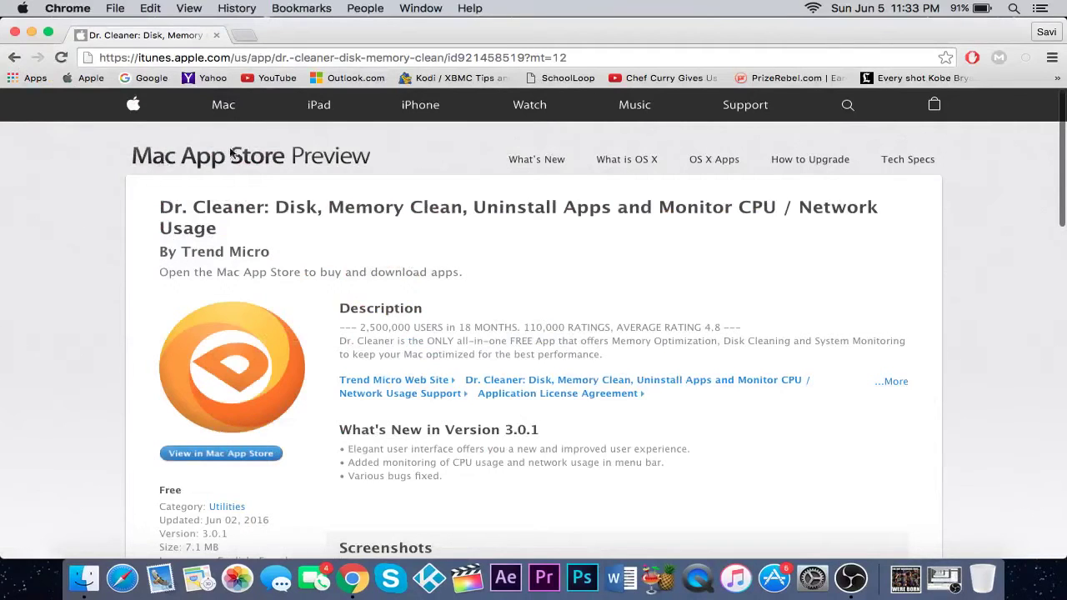
- Return to the search results for dr cleaner and open the Dr. Cleaner Mac App Store preview page
{"action": "scroll", "coordinate": [531, 205], "scroll_direction": "down", "scroll_amount": 2}
{"action": "scroll", "coordinate": [532, 200], "scroll_direction": "up", "scroll_amount": 2}
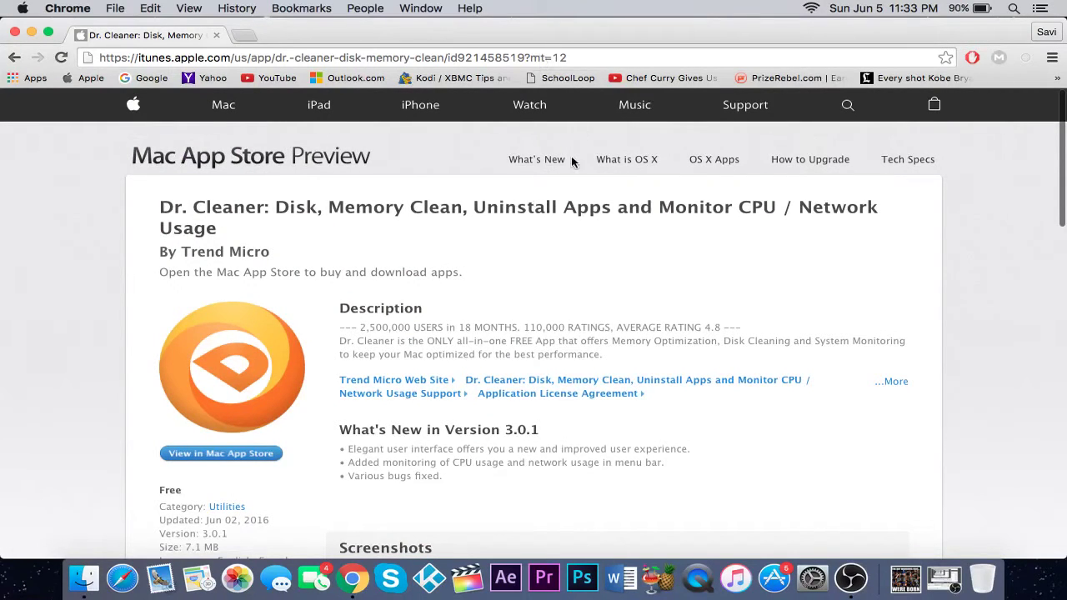
{"action": "scroll", "coordinate": [332, 213], "scroll_direction": "left", "scroll_amount": 5}
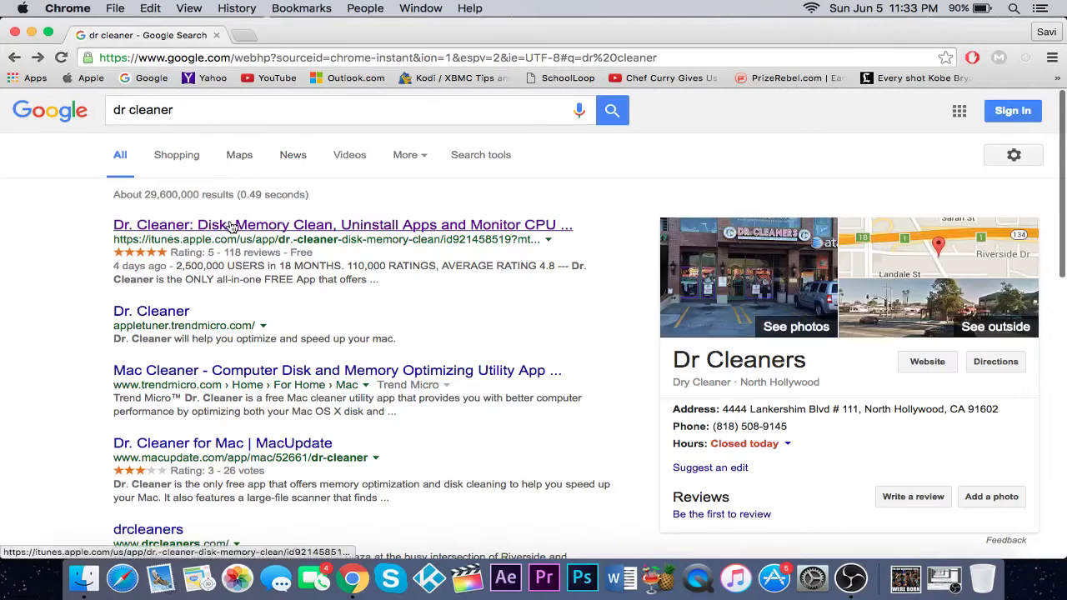
{"action": "left_click", "coordinate": [233, 226]}
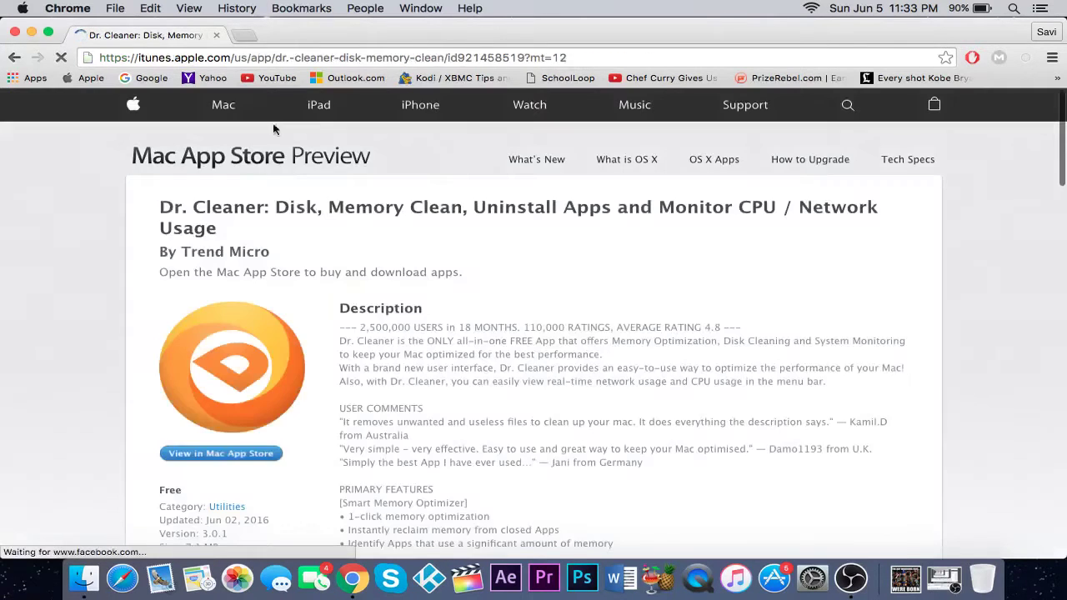
- Examine the Dr. Cleaner preview page, including its feature screenshots and customer reviews
{"action": "scroll", "coordinate": [376, 282], "scroll_direction": "down", "scroll_amount": 12}
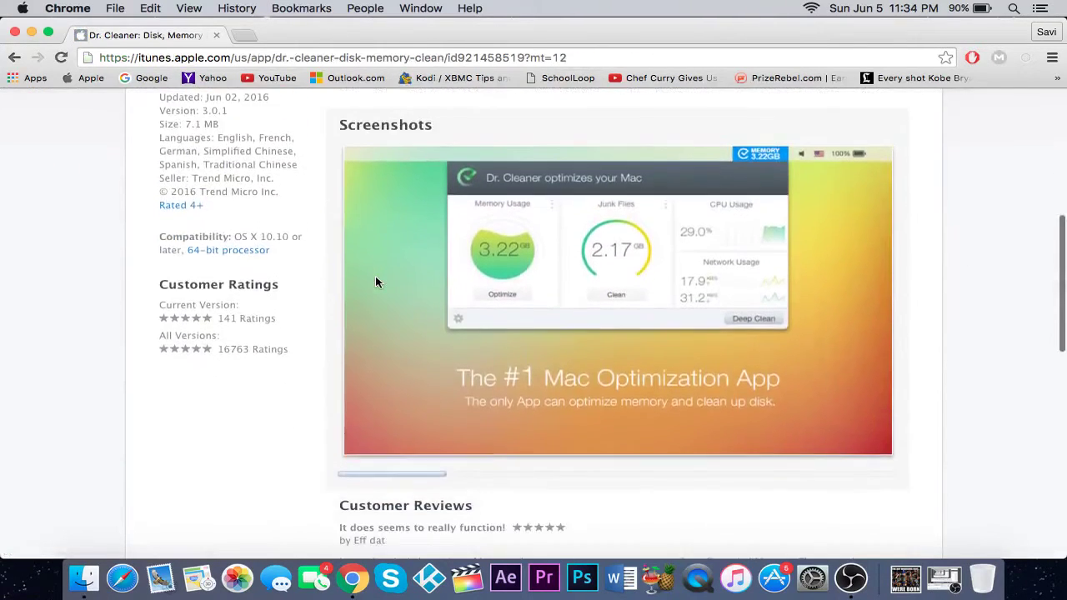
{"action": "scroll", "coordinate": [459, 277], "scroll_direction": "right", "scroll_amount": 5}
{"action": "scroll", "coordinate": [459, 277], "scroll_direction": "up", "scroll_amount": 2}
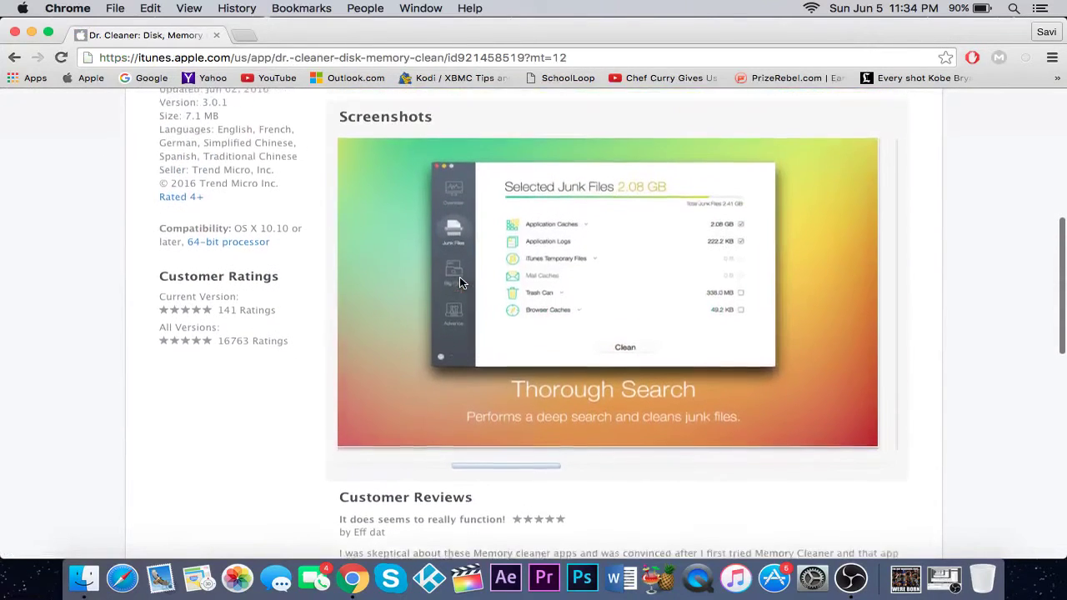
{"action": "scroll", "coordinate": [459, 276], "scroll_direction": "right", "scroll_amount": 5}
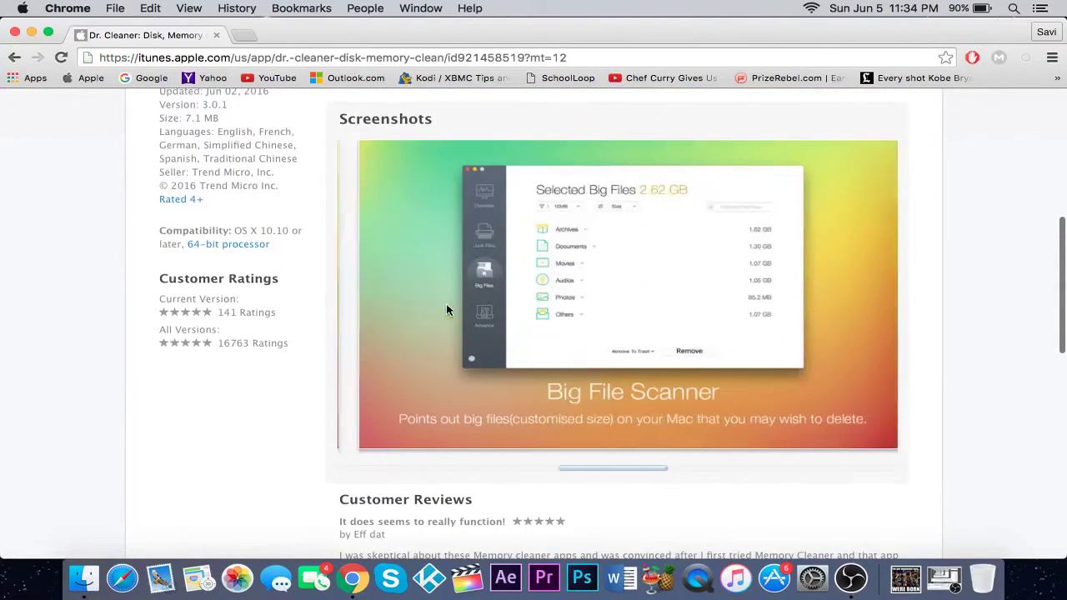
{"action": "scroll", "coordinate": [447, 310], "scroll_direction": "left", "scroll_amount": 4}
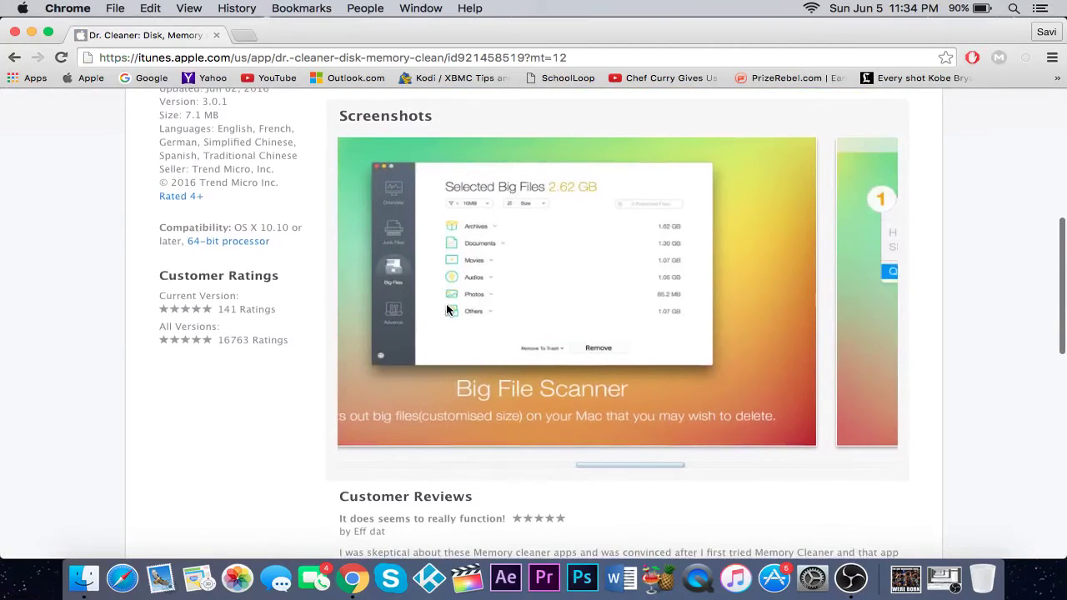
{"action": "scroll", "coordinate": [432, 302], "scroll_direction": "right", "scroll_amount": 5}
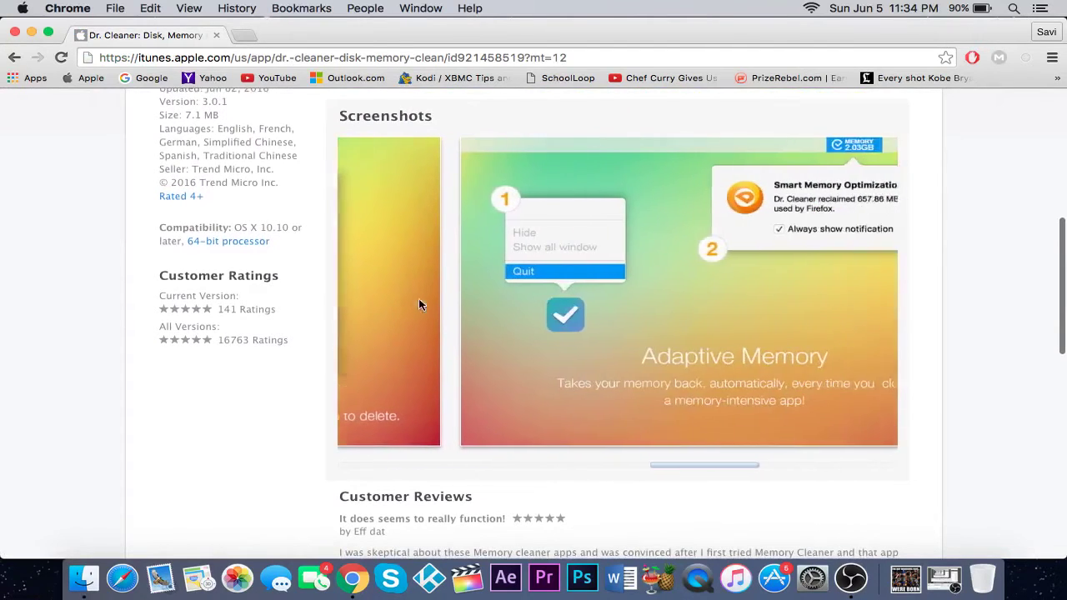
{"action": "scroll", "coordinate": [419, 299], "scroll_direction": "right", "scroll_amount": 5}
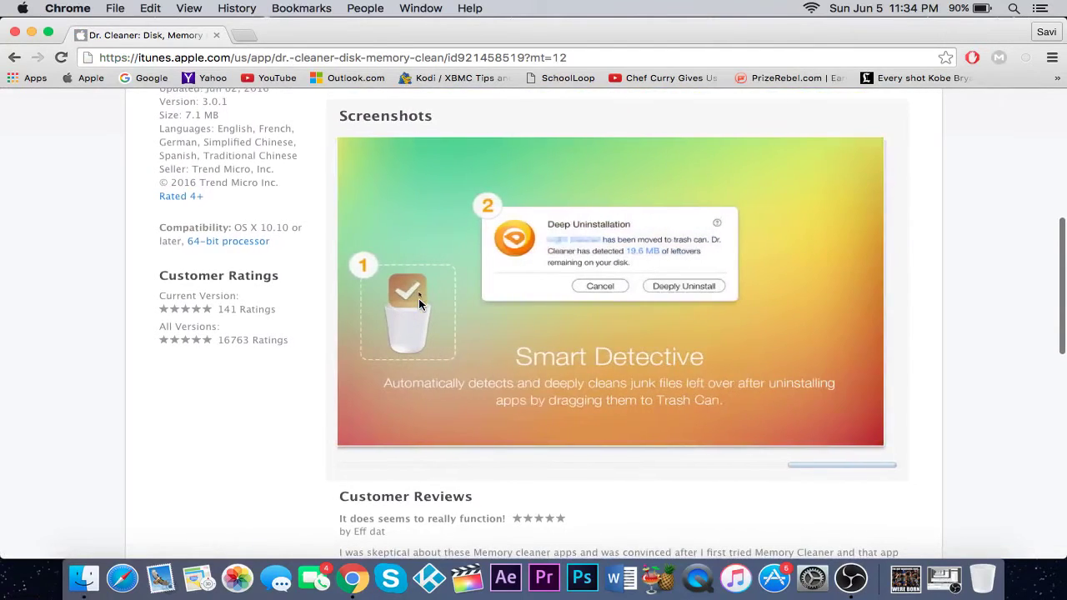
{"action": "scroll", "coordinate": [419, 304], "scroll_direction": "left", "scroll_amount": 10}
{"action": "scroll", "coordinate": [419, 304], "scroll_direction": "down", "scroll_amount": 6}
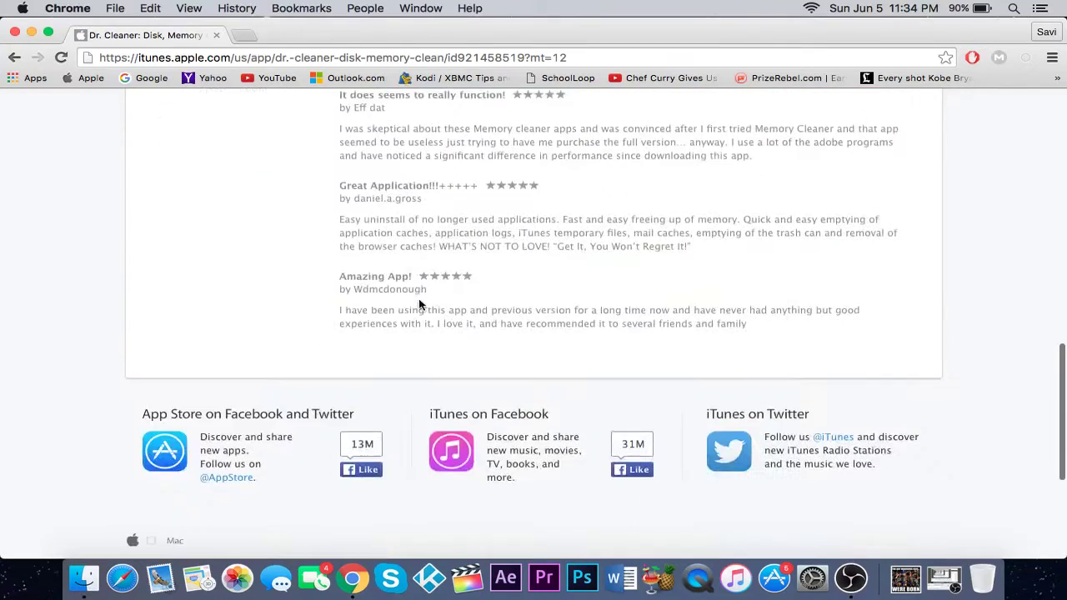
{"action": "scroll", "coordinate": [419, 304], "scroll_direction": "up", "scroll_amount": 3}
{"action": "scroll", "coordinate": [416, 300], "scroll_direction": "up", "scroll_amount": 10}
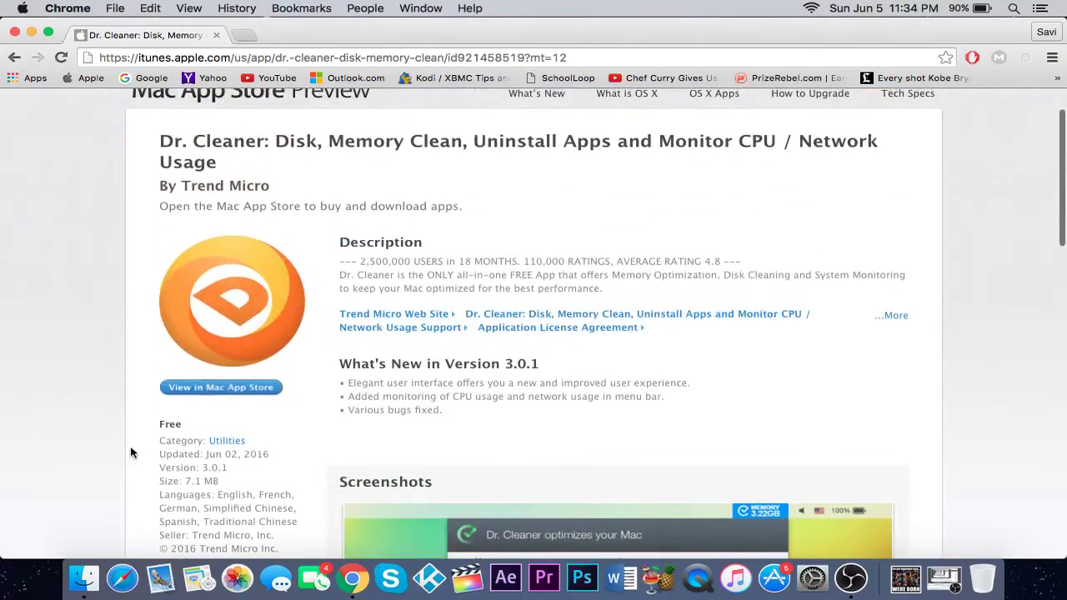
- View Dr. Cleaner in the Mac App Store, allowing the external launch, and open the installed app
{"action": "left_click", "coordinate": [216, 387]}
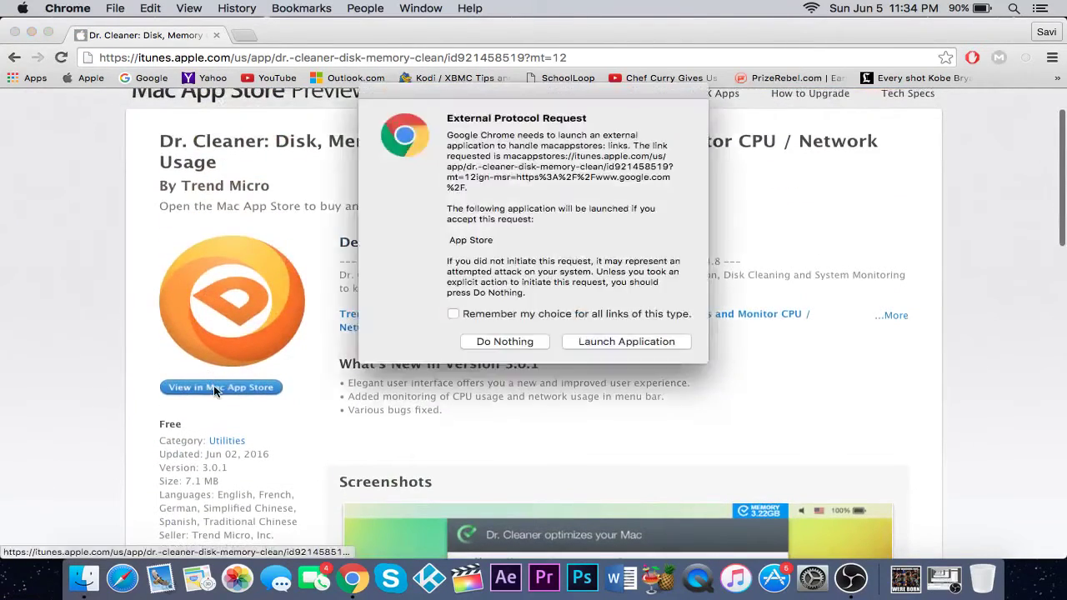
{"action": "left_click", "coordinate": [662, 347]}
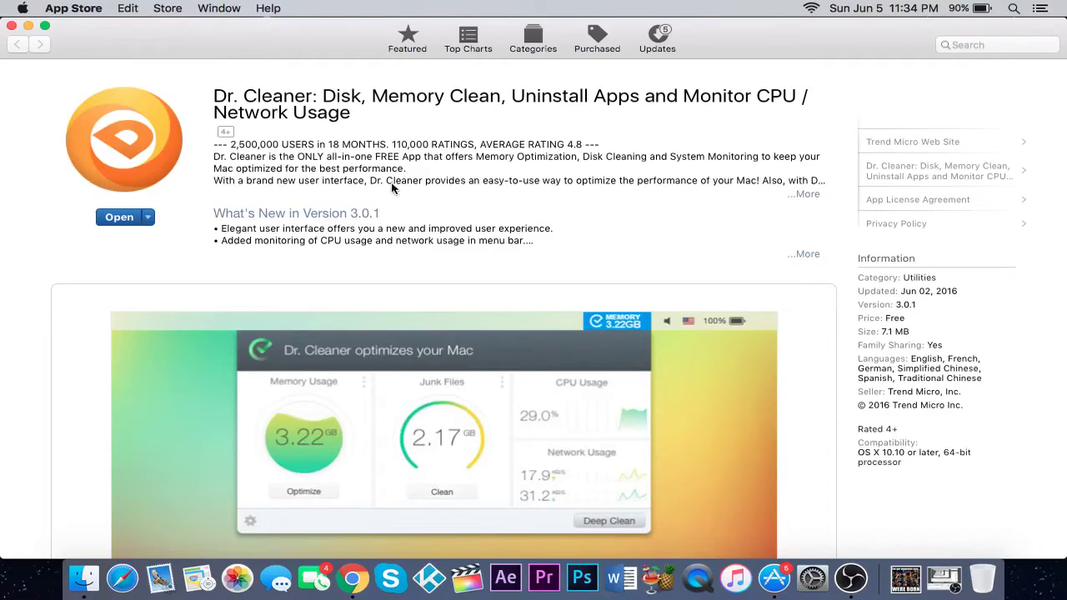
{"action": "scroll", "coordinate": [107, 230], "scroll_direction": "down", "scroll_amount": 3}
{"action": "scroll", "coordinate": [108, 236], "scroll_direction": "up", "scroll_amount": 2}
{"action": "left_click", "coordinate": [132, 202]}
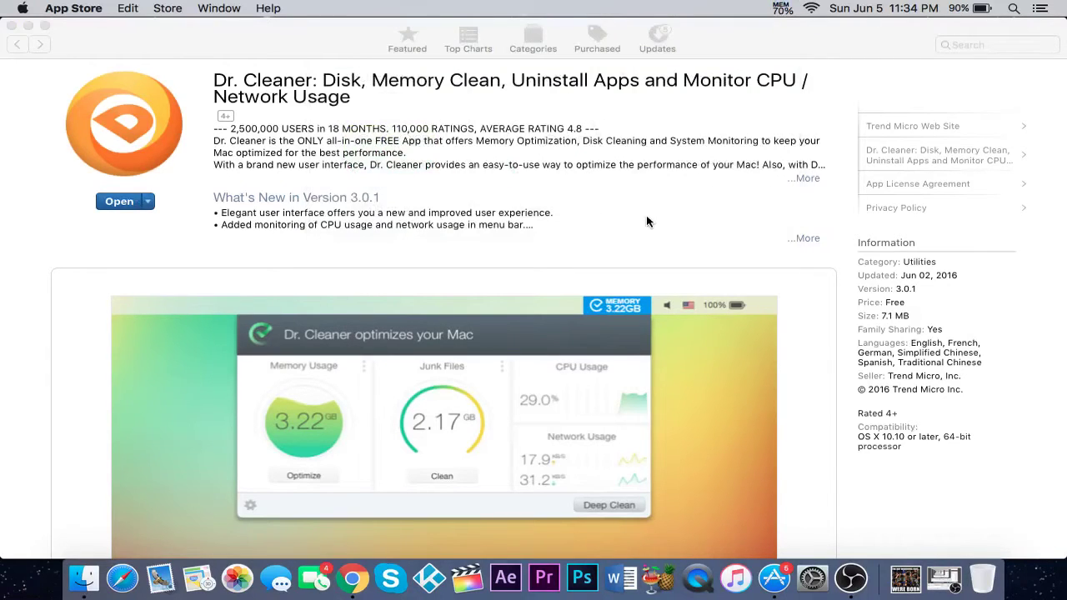
- Check which apps use significant memory in Dr. Cleaner and optimize the memory usage
{"action": "left_click", "coordinate": [792, 7]}
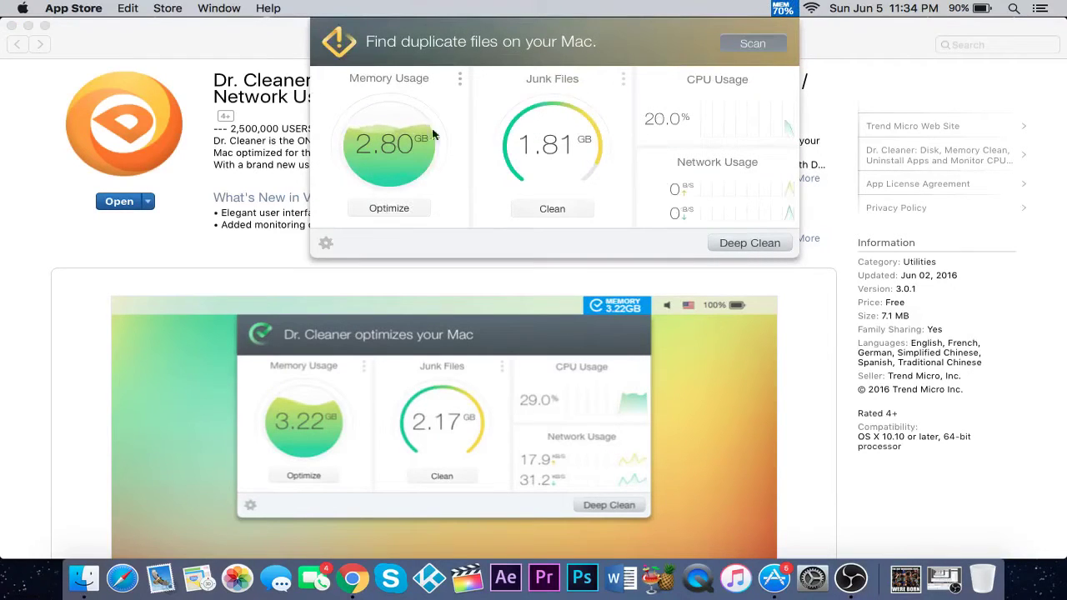
{"action": "left_click", "coordinate": [460, 80]}
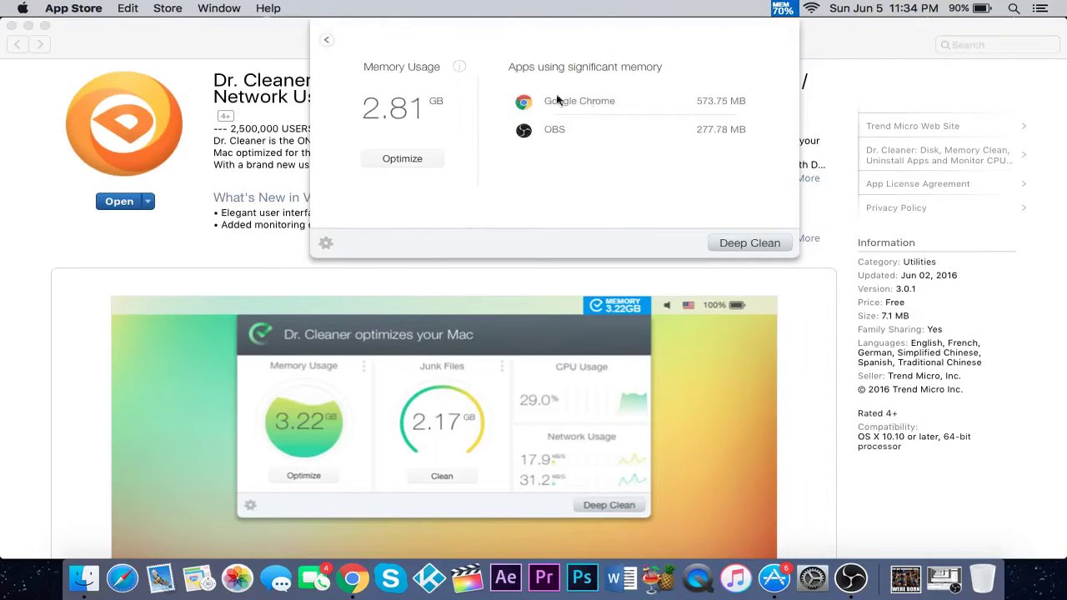
{"action": "left_click", "coordinate": [327, 43]}
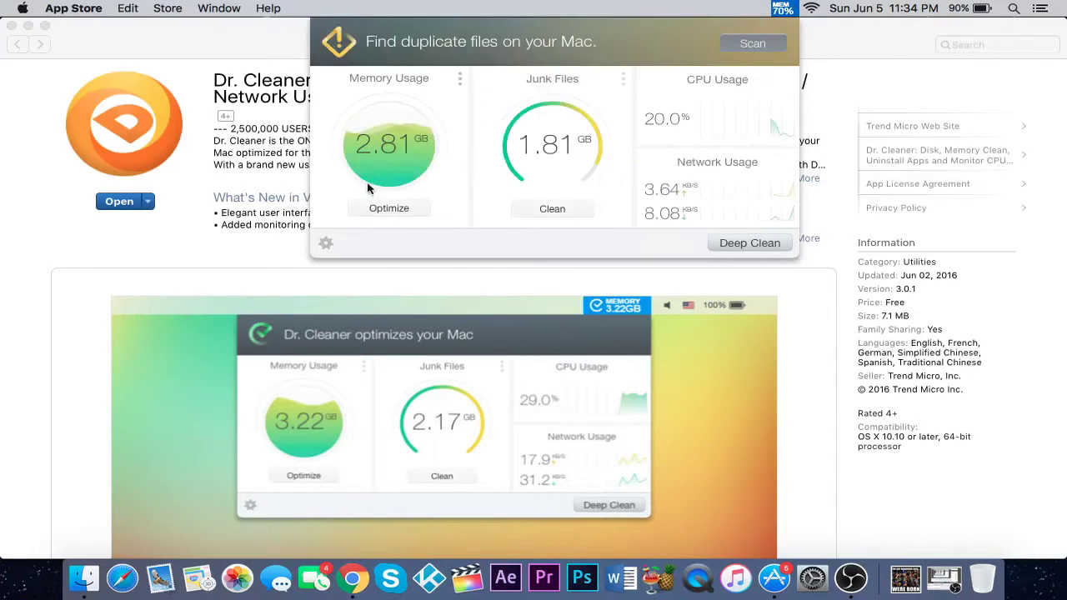
{"action": "left_click", "coordinate": [387, 207]}
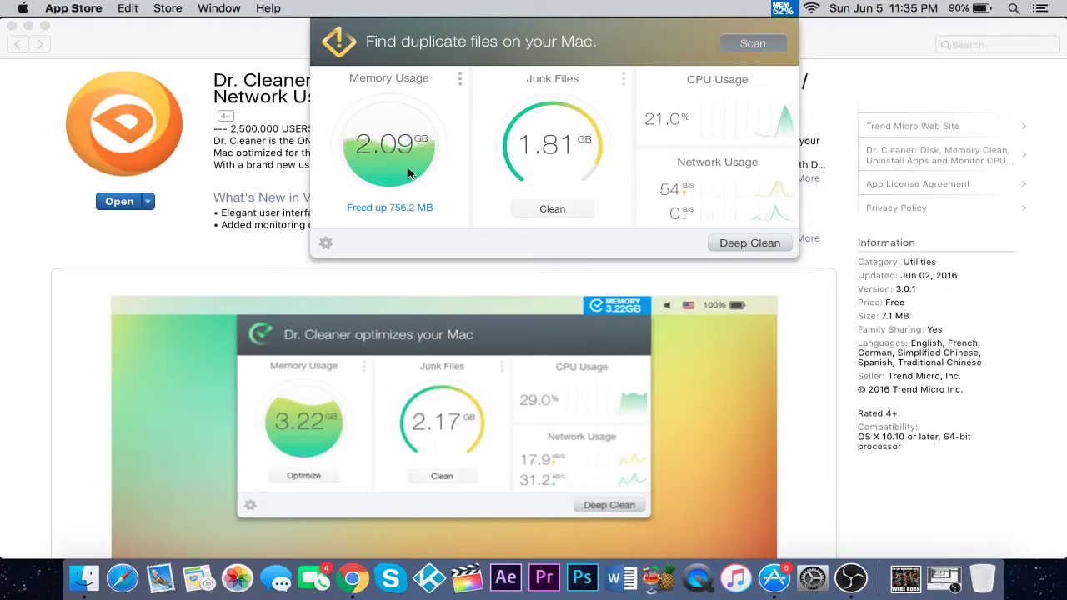
- Examine the junk file details and the Macintosh HD storage breakdown, and return to the main summary
{"action": "left_click", "coordinate": [623, 79]}
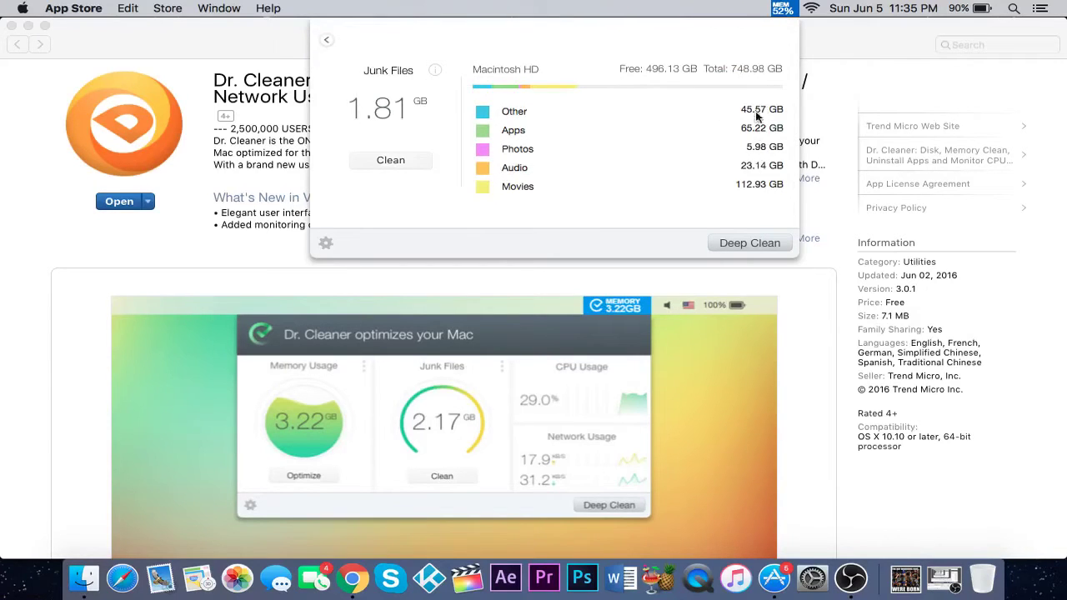
{"action": "mouse_move", "coordinate": [438, 73]}
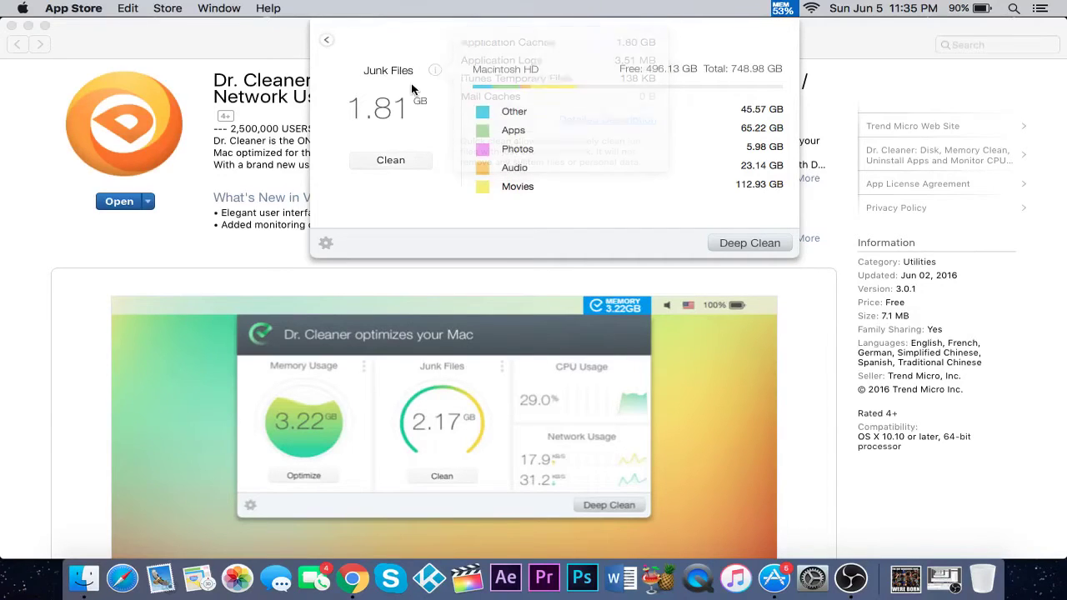
{"action": "left_click", "coordinate": [328, 41]}
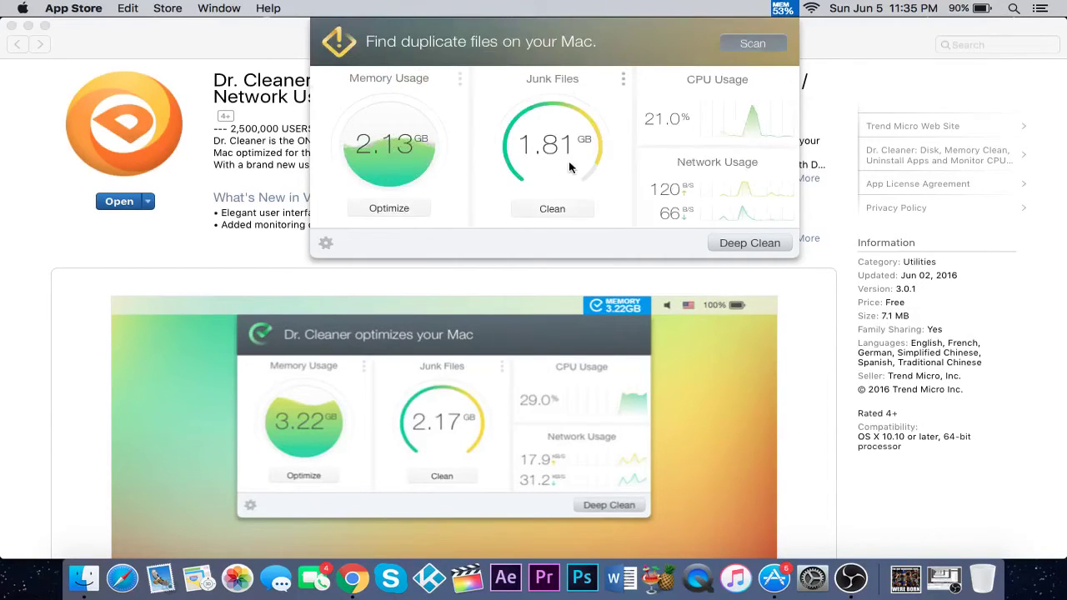
- Run a deep clean scan for junk files and review the items listed under Application Caches
{"action": "left_click", "coordinate": [742, 242]}
{"action": "left_click", "coordinate": [399, 330]}
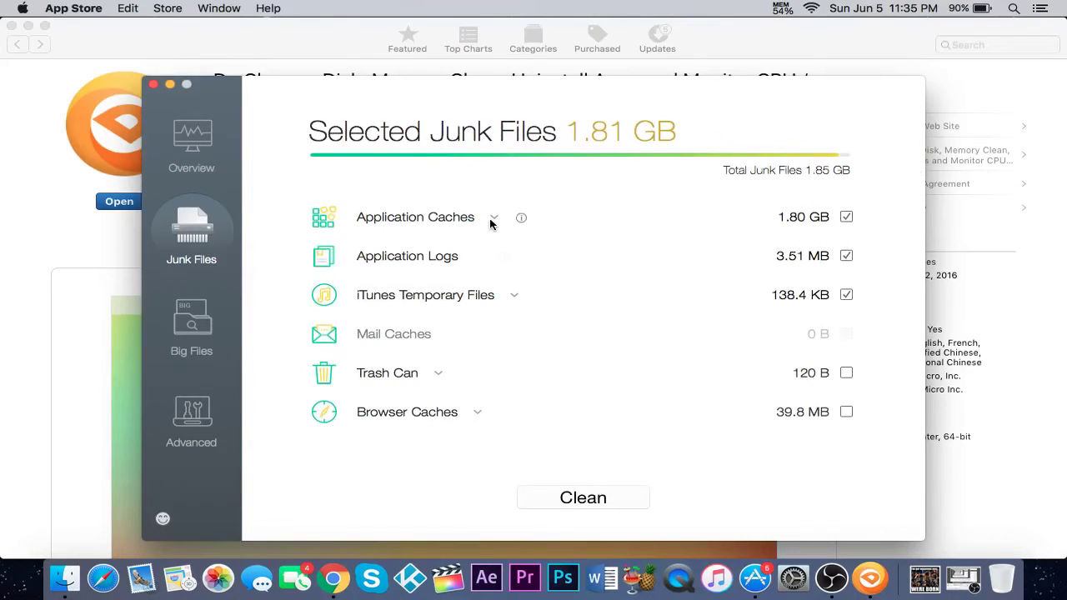
{"action": "left_click", "coordinate": [492, 220]}
{"action": "scroll", "coordinate": [501, 290], "scroll_direction": "down", "scroll_amount": 1}
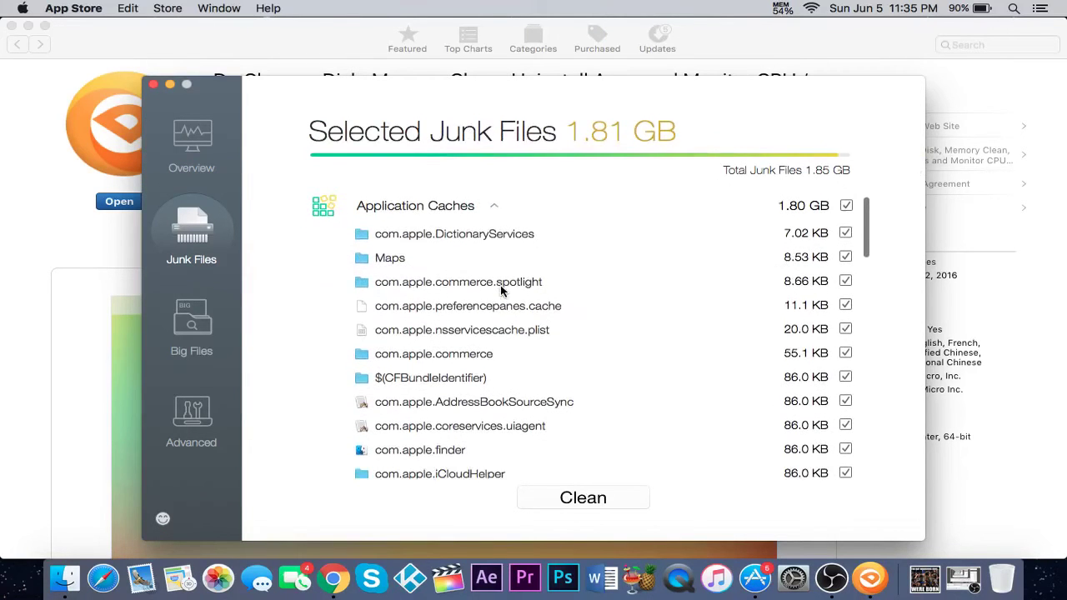
{"action": "scroll", "coordinate": [501, 290], "scroll_direction": "down", "scroll_amount": 15}
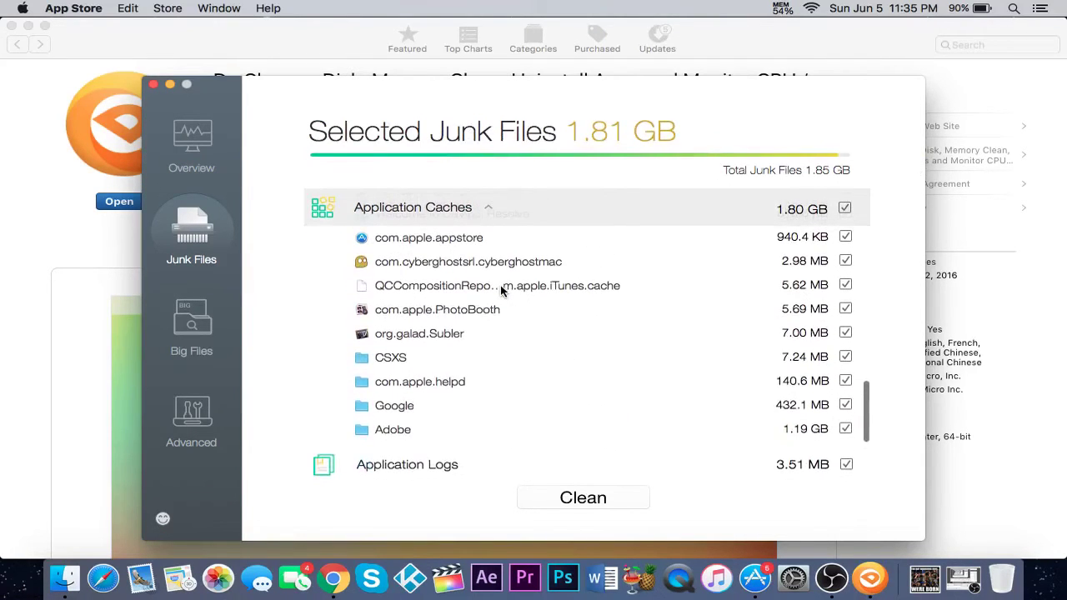
{"action": "scroll", "coordinate": [501, 290], "scroll_direction": "down", "scroll_amount": 5}
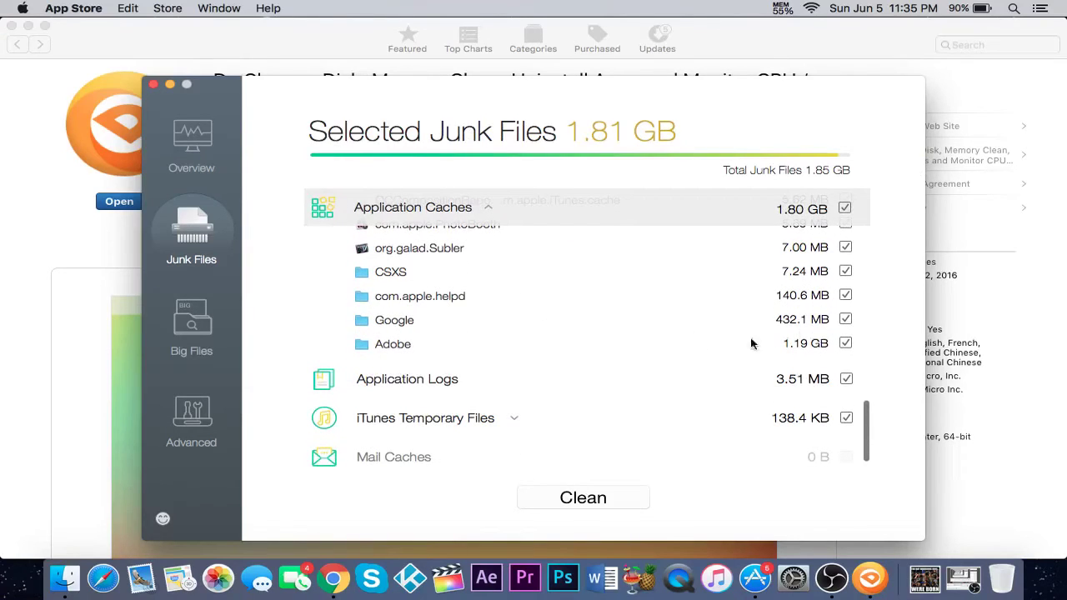
- Deselect and reselect the Google folder under Application Caches, collapse the list and close the deep clean window
{"action": "left_click", "coordinate": [846, 320]}
{"action": "left_click", "coordinate": [846, 320]}
{"action": "scroll", "coordinate": [813, 310], "scroll_direction": "down", "scroll_amount": 2}
{"action": "scroll", "coordinate": [771, 305], "scroll_direction": "up", "scroll_amount": 20}
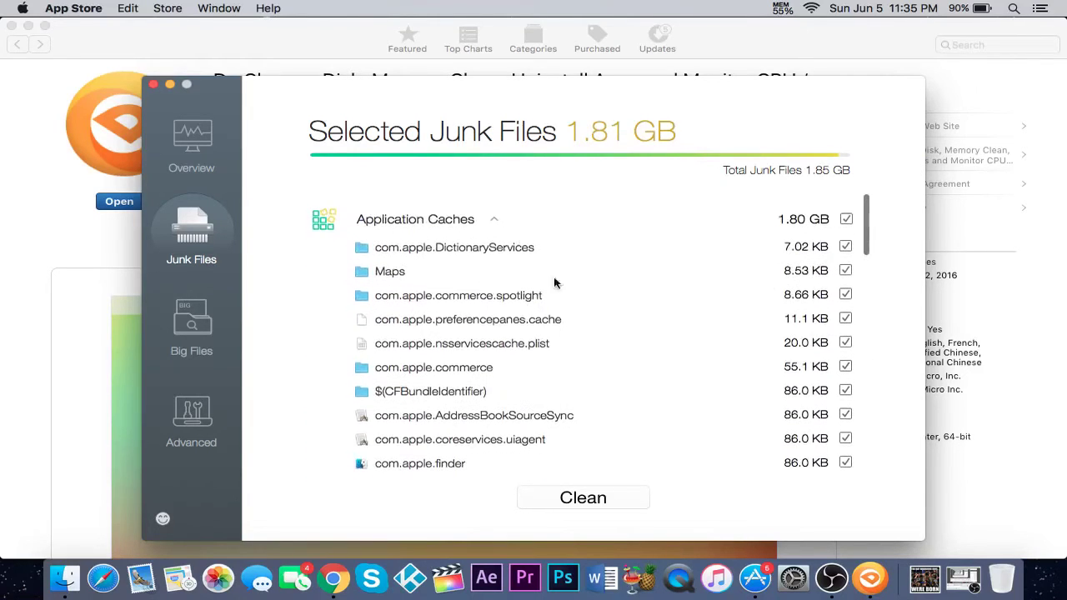
{"action": "left_click", "coordinate": [491, 217]}
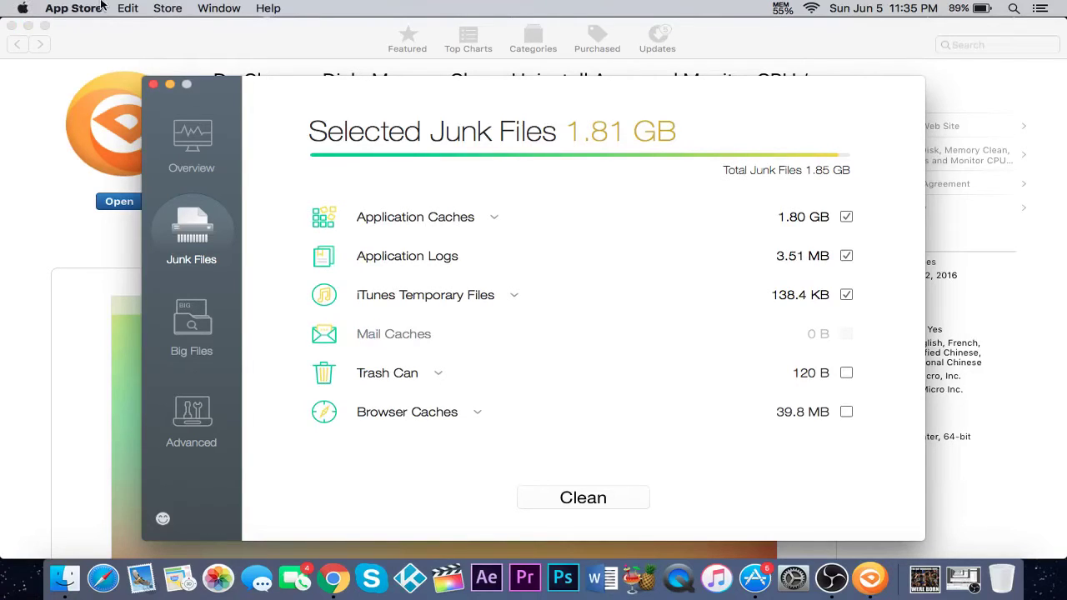
{"action": "left_click", "coordinate": [153, 84]}
- Check the free space on Macintosh HD in the storage section of About This Mac before cleaning
{"action": "left_click", "coordinate": [23, 8]}
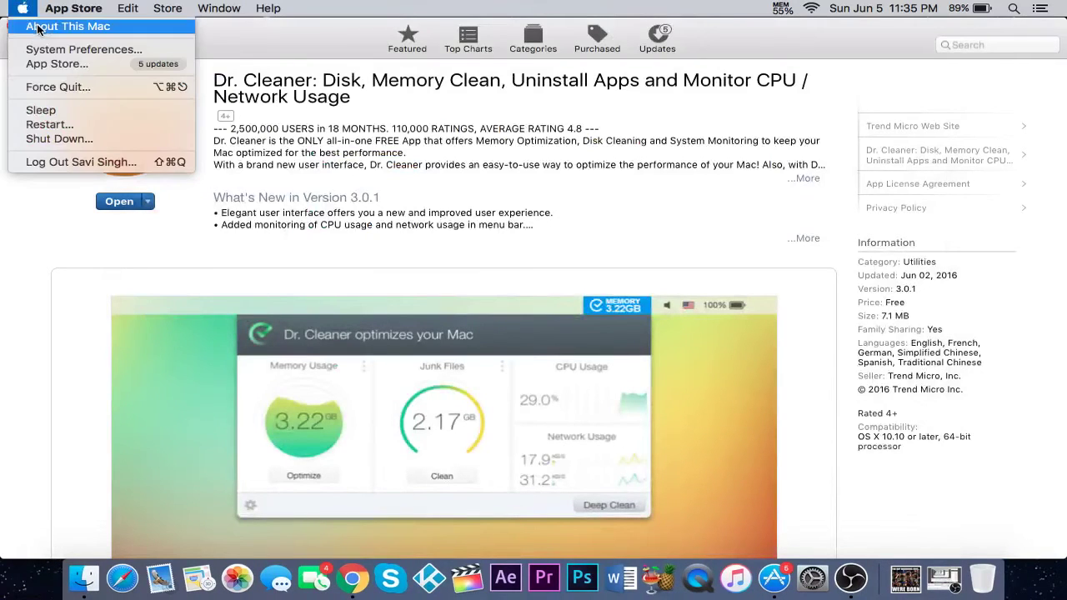
{"action": "left_click", "coordinate": [314, 110]}
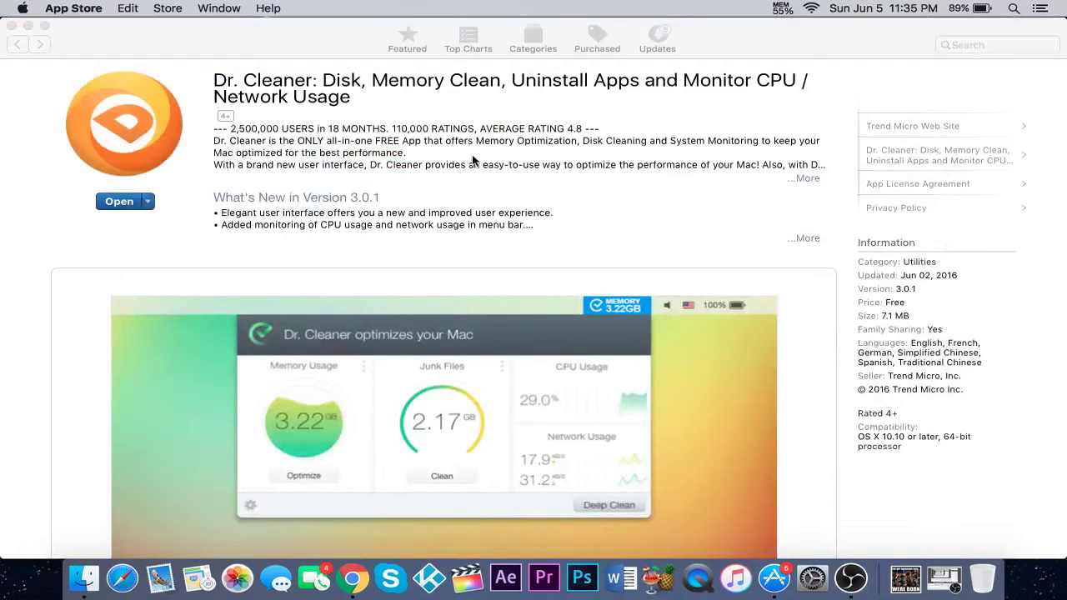
{"action": "left_click", "coordinate": [511, 114]}
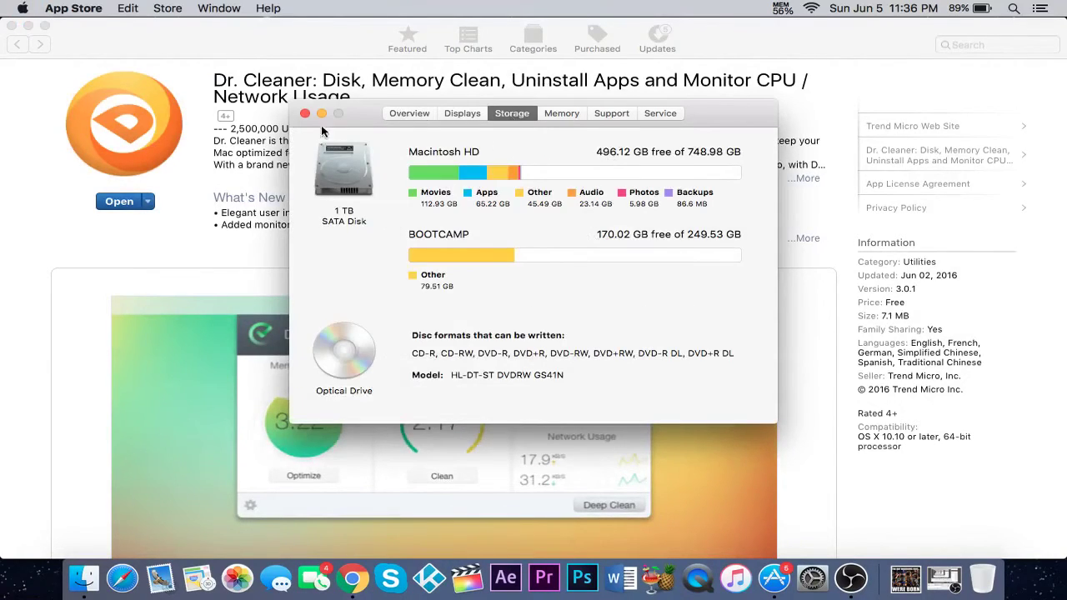
{"action": "left_click", "coordinate": [305, 115]}
- Clean the detected junk files from the Dr. Cleaner summary
{"action": "left_click", "coordinate": [782, 7]}
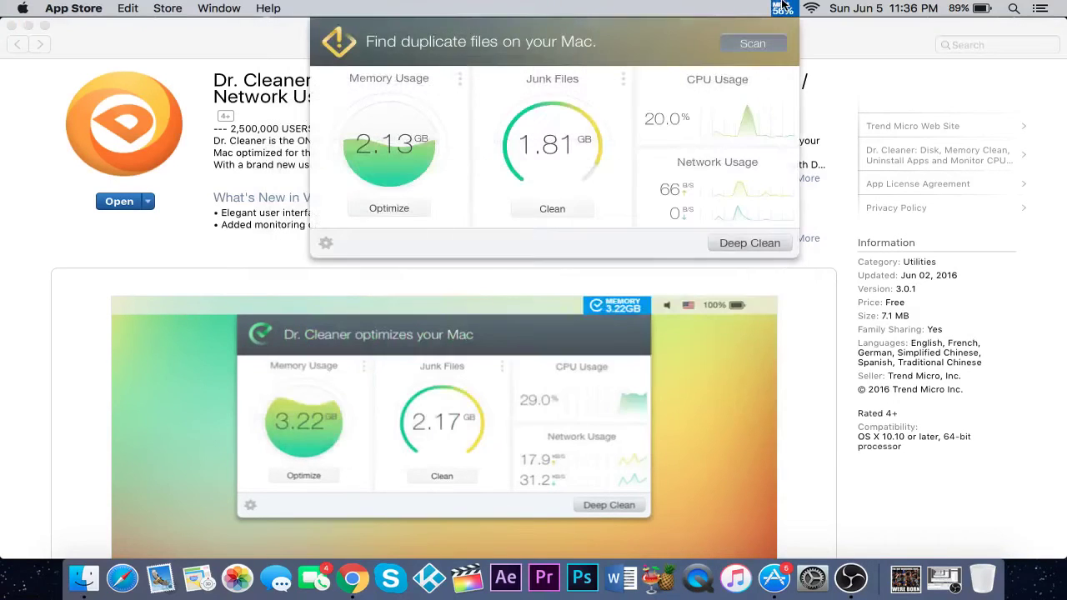
{"action": "left_click", "coordinate": [548, 208]}
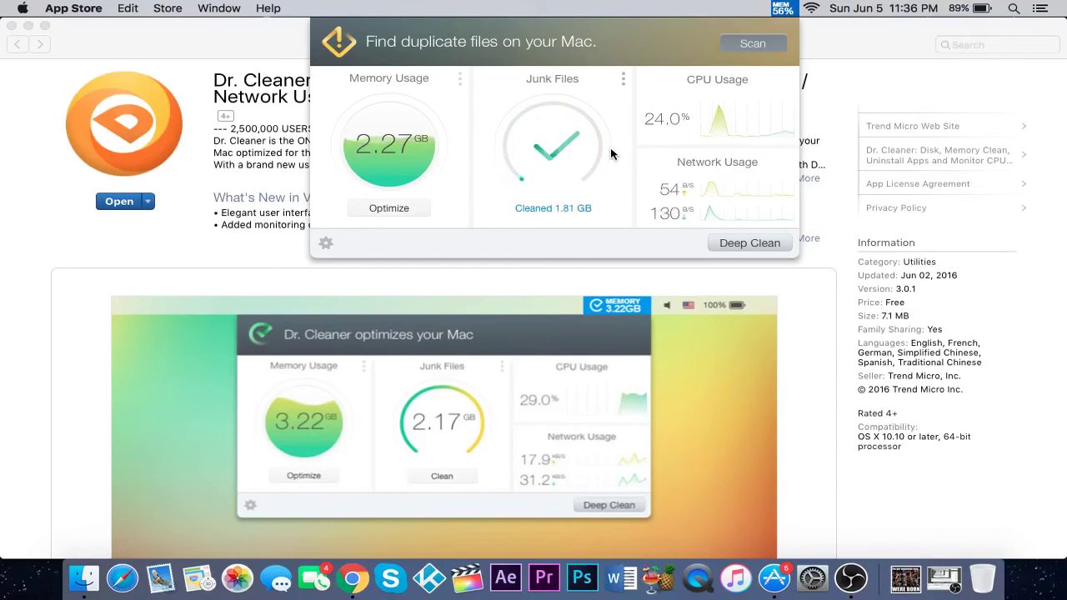
- Recheck the Macintosh HD free space in About This Mac after the junk file cleanup
{"action": "left_click", "coordinate": [23, 7]}
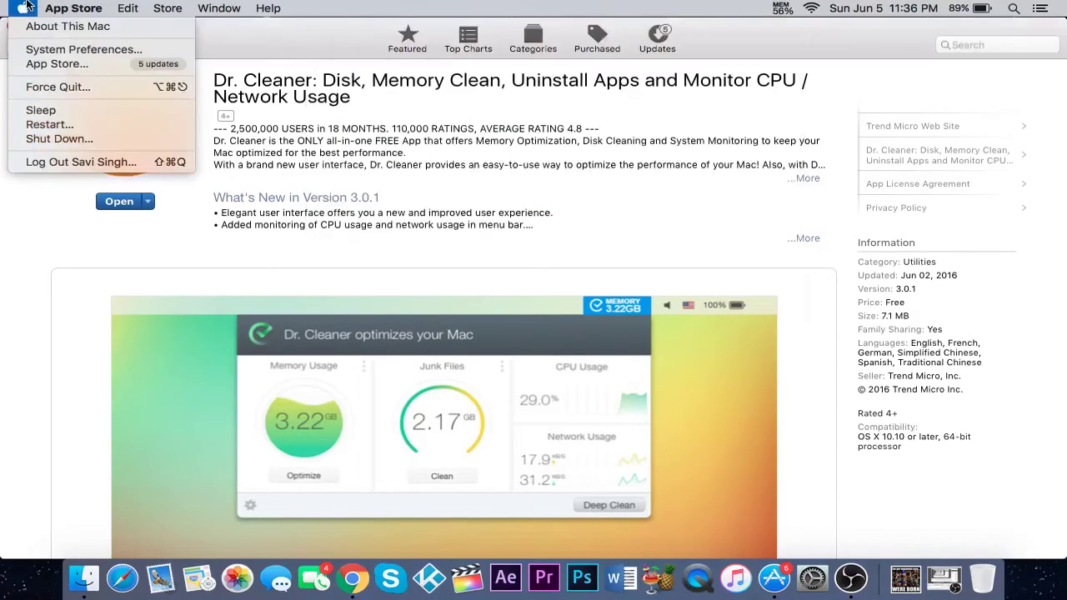
{"action": "left_click", "coordinate": [215, 17]}
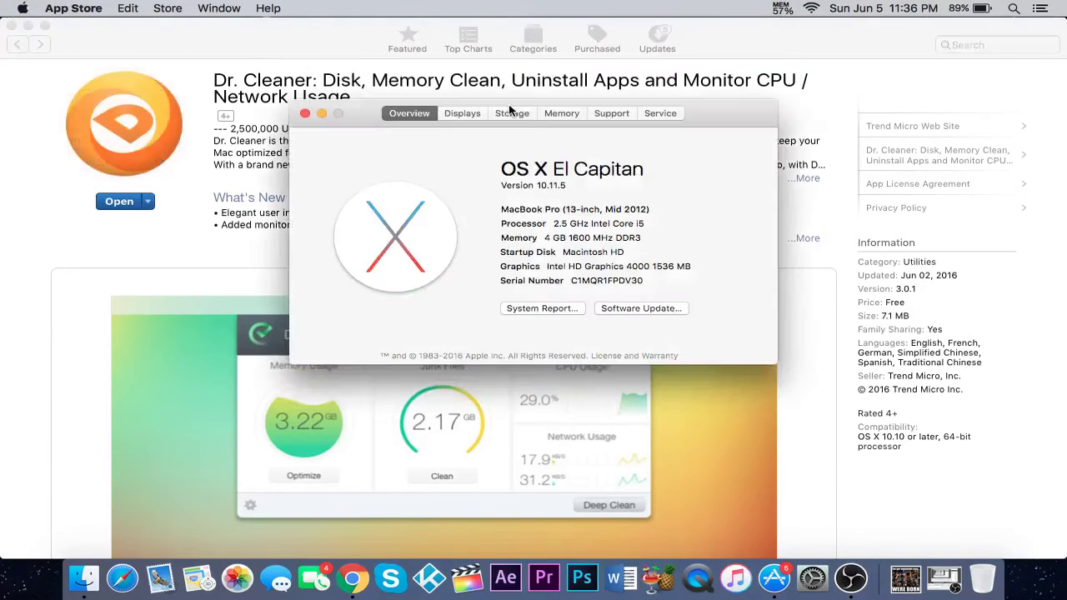
{"action": "left_click", "coordinate": [528, 114]}
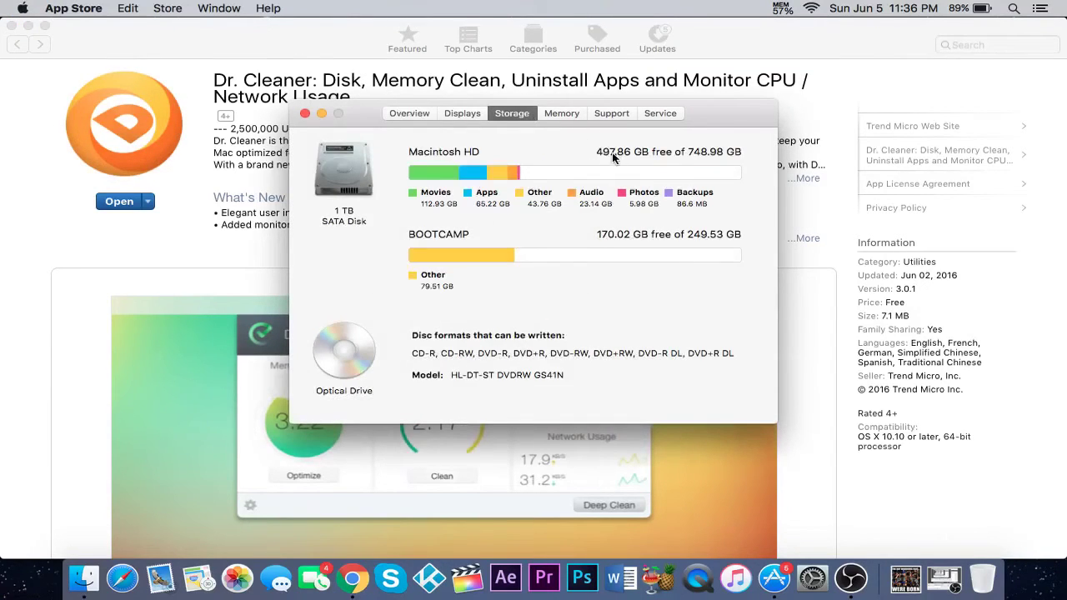
{"action": "left_click", "coordinate": [305, 114]}
- Reopen Deep Clean in Dr. Cleaner and rescan the Mac for remaining junk files
{"action": "left_click", "coordinate": [780, 8]}
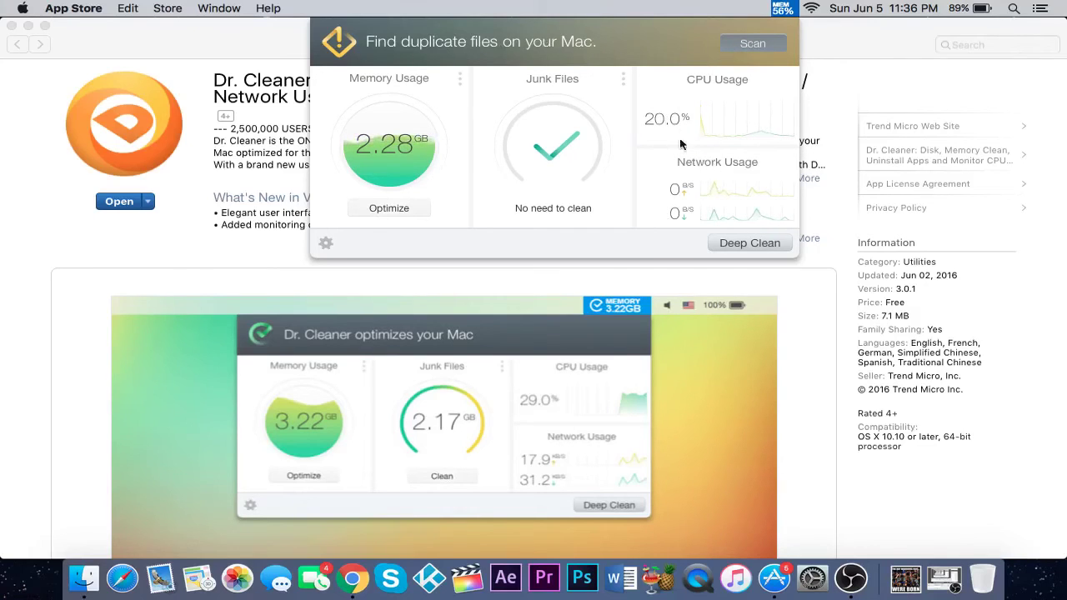
{"action": "left_click", "coordinate": [727, 243]}
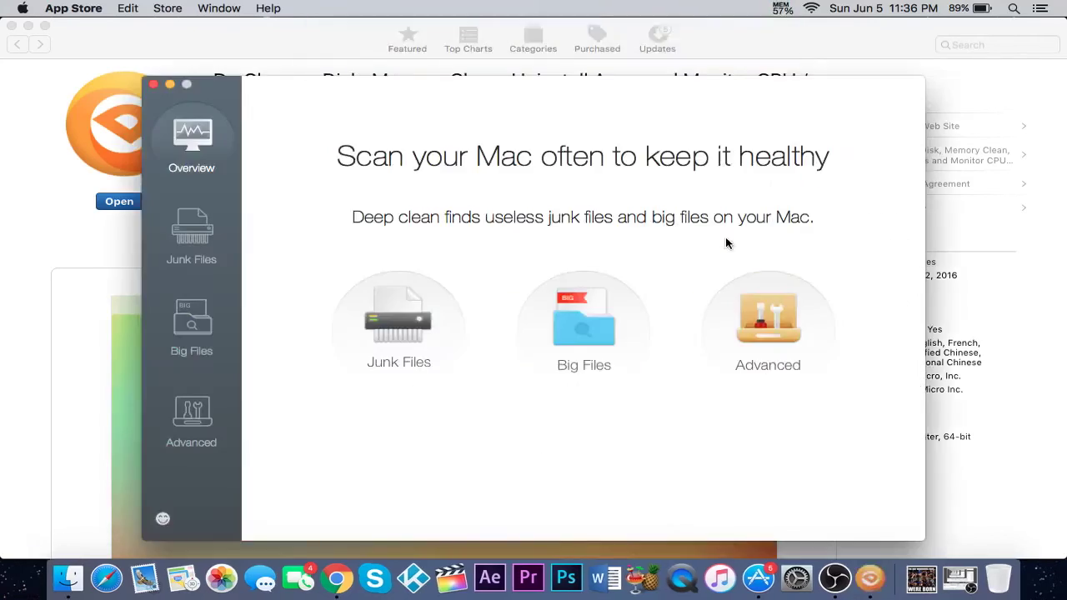
{"action": "left_click", "coordinate": [432, 329]}
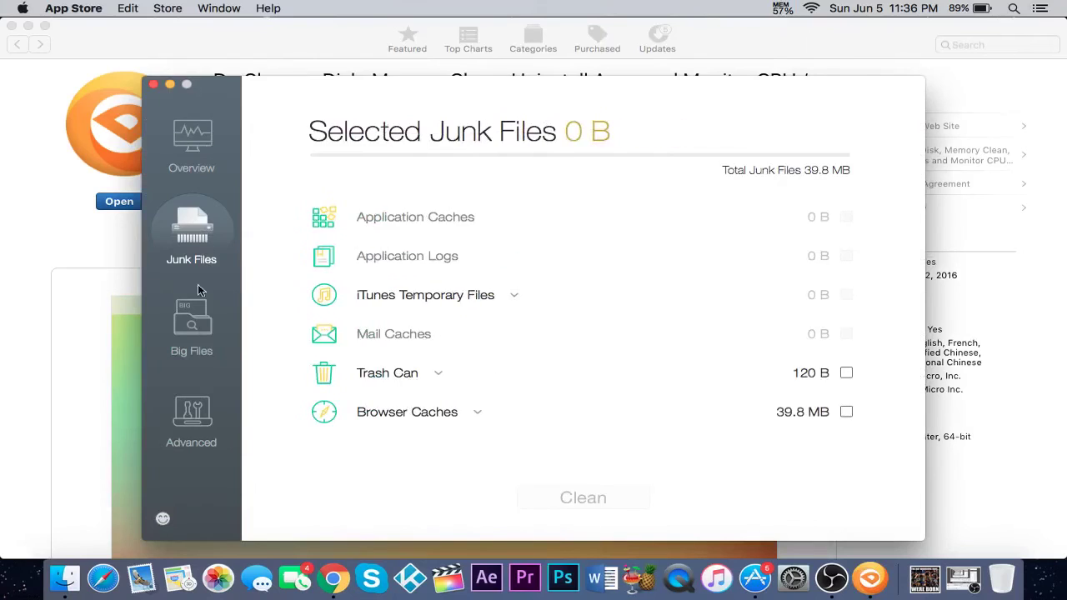
- Scan for big files, inspect the Documents category and return to the deep clean overview
{"action": "left_click", "coordinate": [184, 332]}
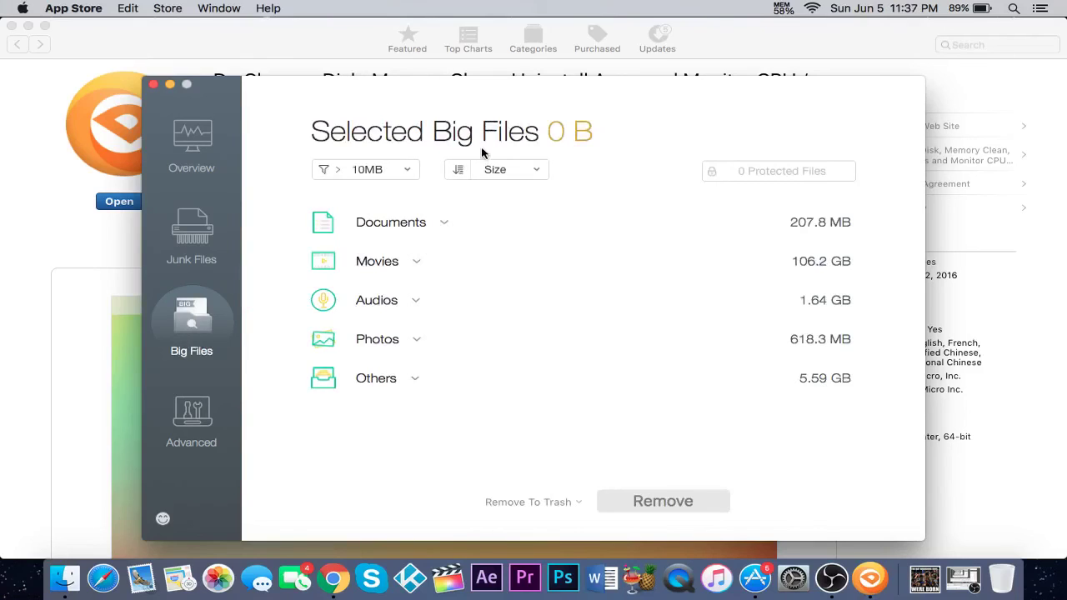
{"action": "left_click", "coordinate": [443, 221]}
{"action": "left_click", "coordinate": [199, 138]}
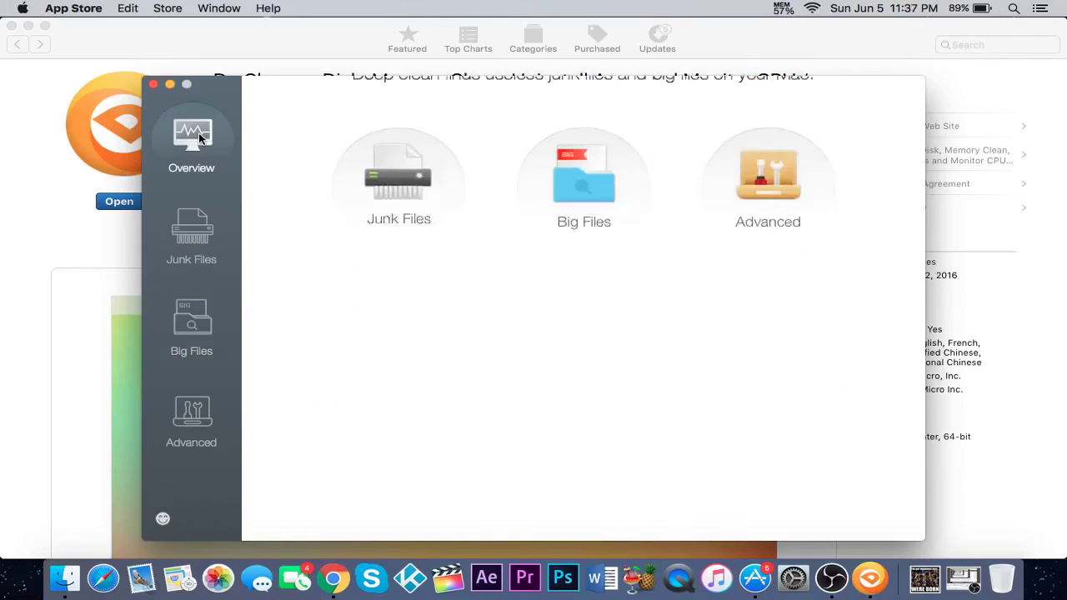